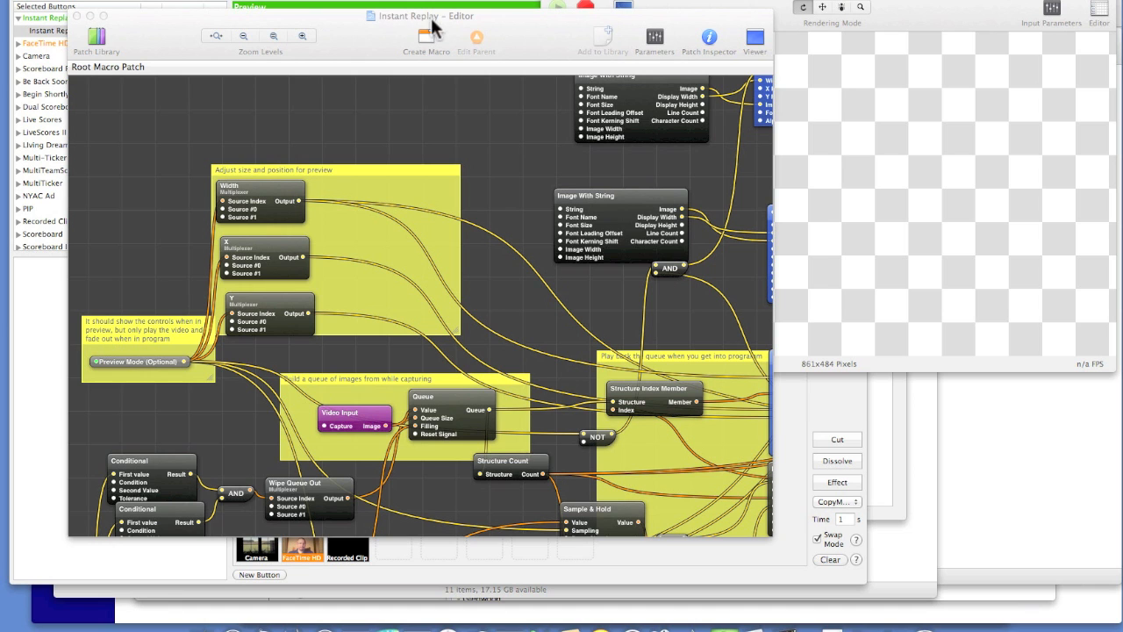
# Set the Video Input patch's video device to FaceTime HD Camera (Built-in) in the Instant Replay composition
pyautogui.scroll(-2, 511, 170)
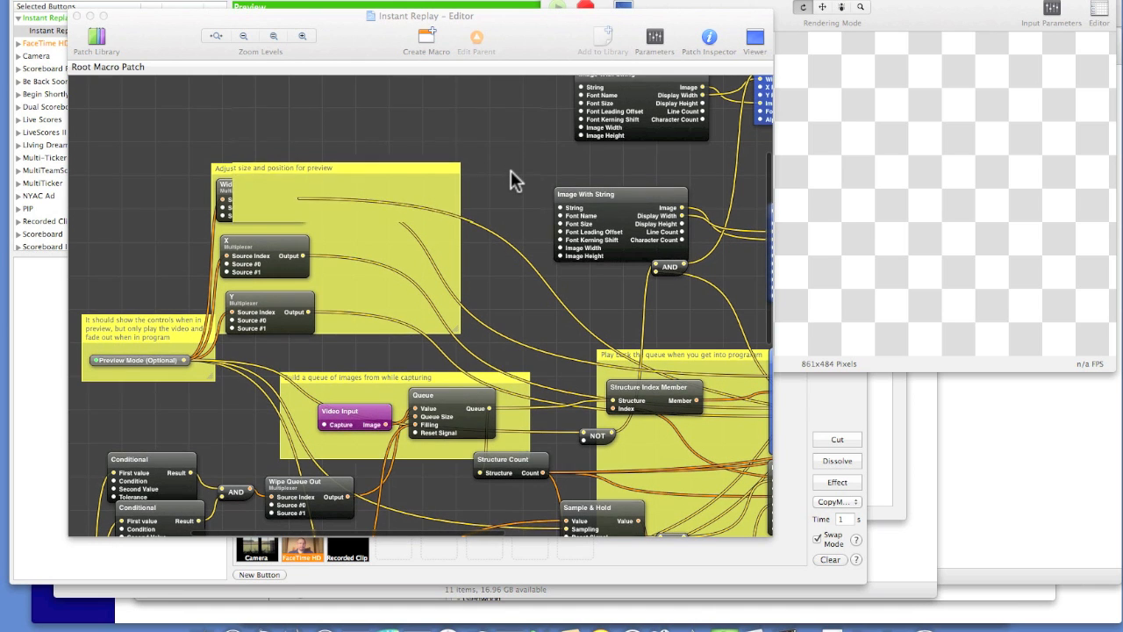
pyautogui.scroll(-5, 511, 170)
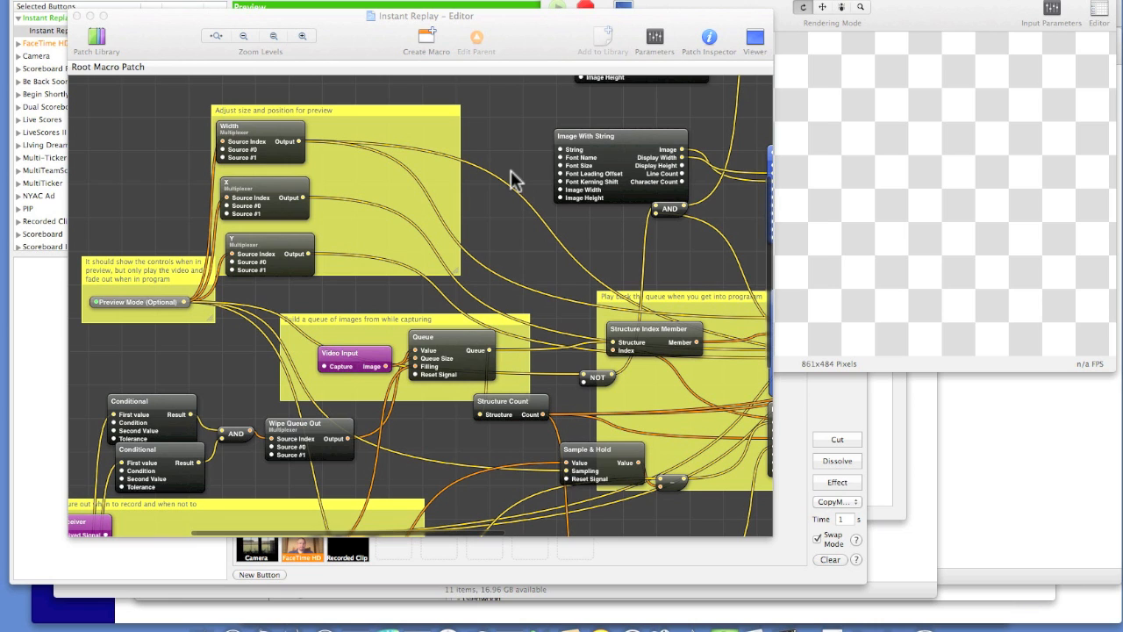
pyautogui.click(364, 362)
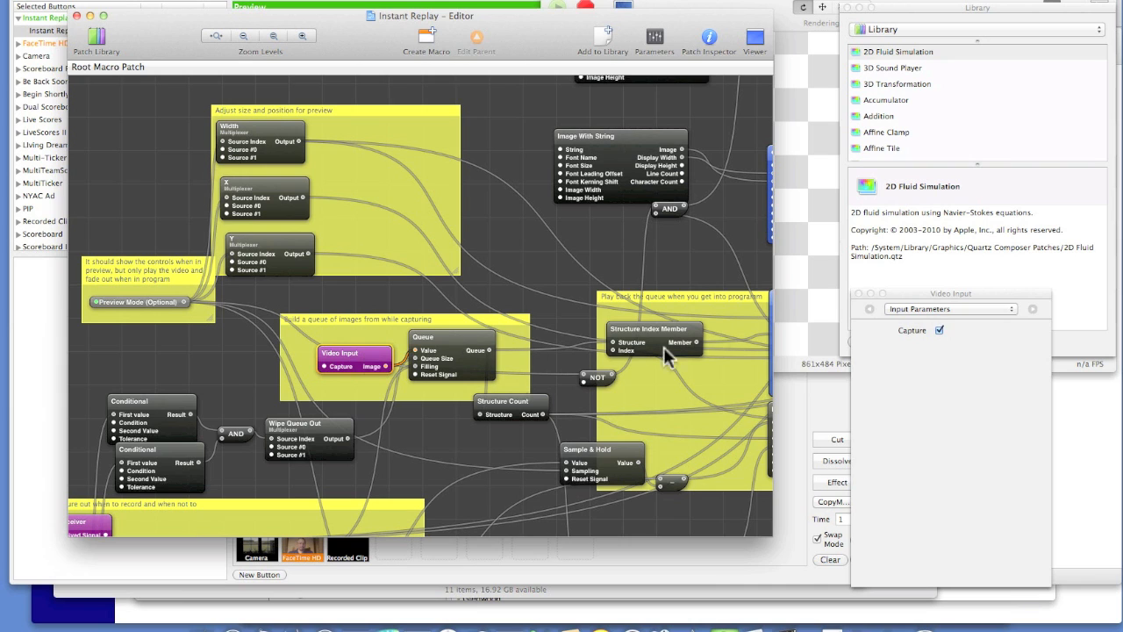
pyautogui.click(711, 44)
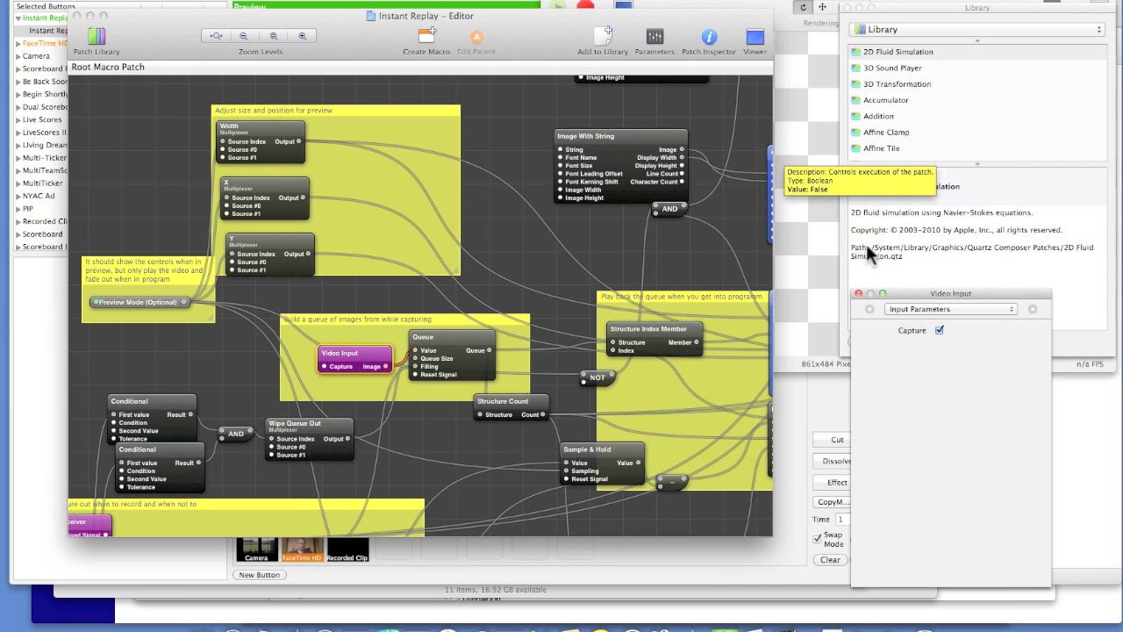
pyautogui.moveTo(939, 299); pyautogui.dragTo(899, 200)
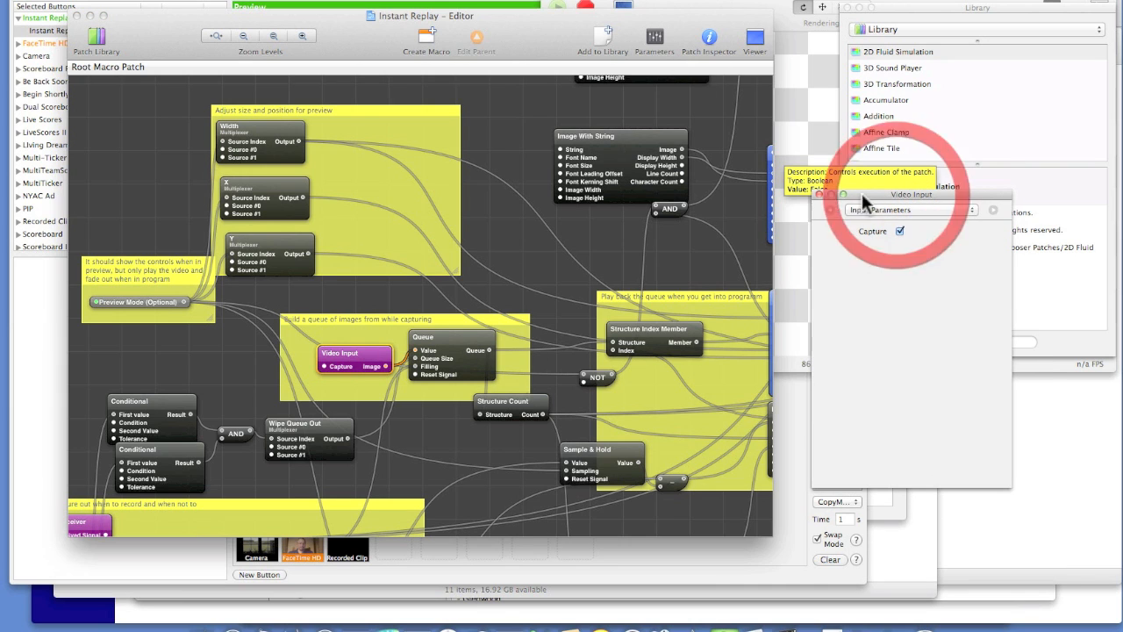
pyautogui.click(830, 208)
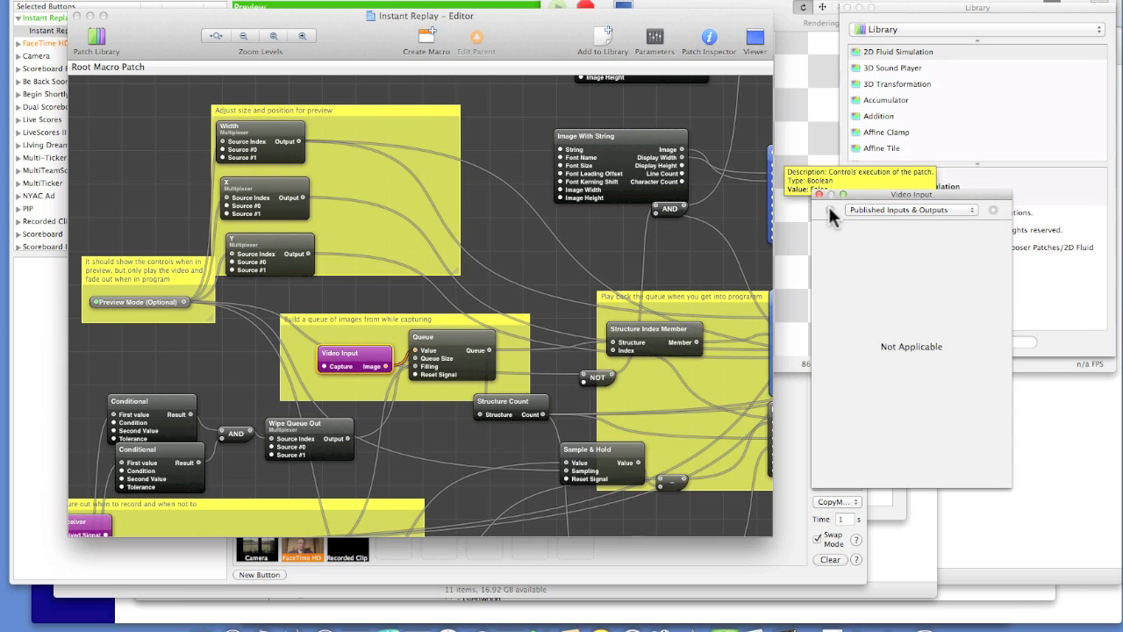
pyautogui.click(831, 210)
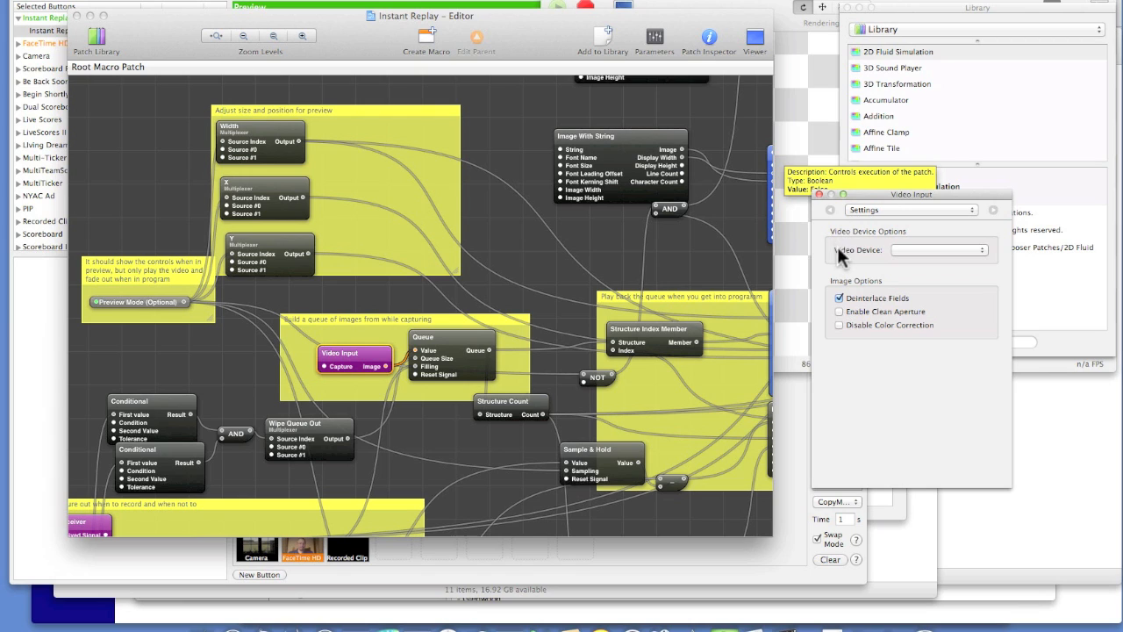
pyautogui.click(920, 256)
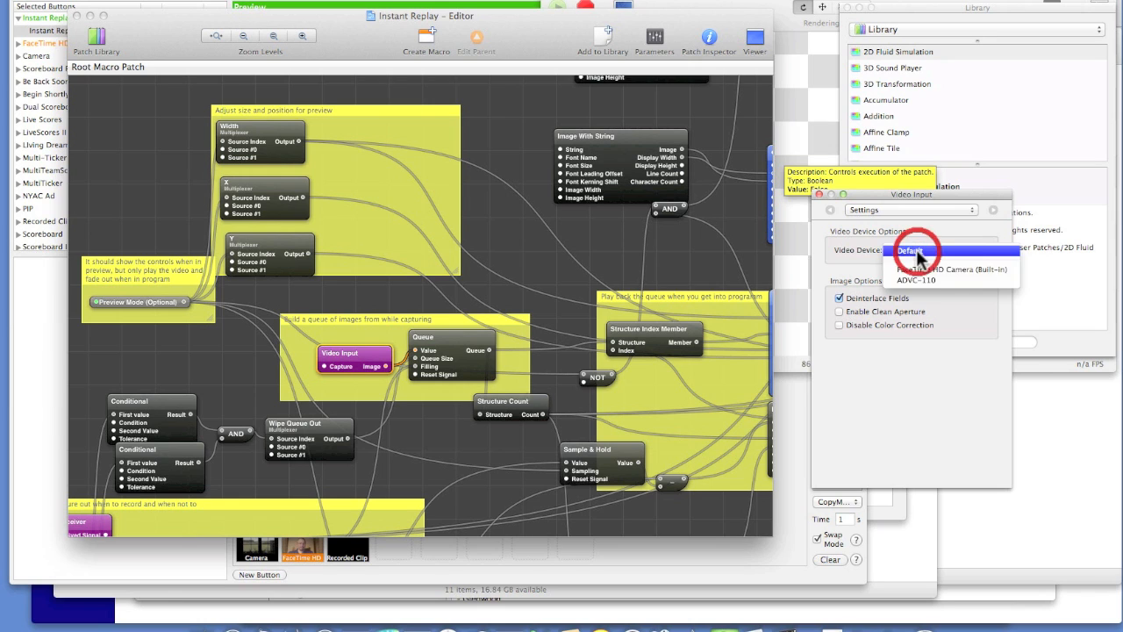
pyautogui.click(911, 272)
pyautogui.click(494, 184)
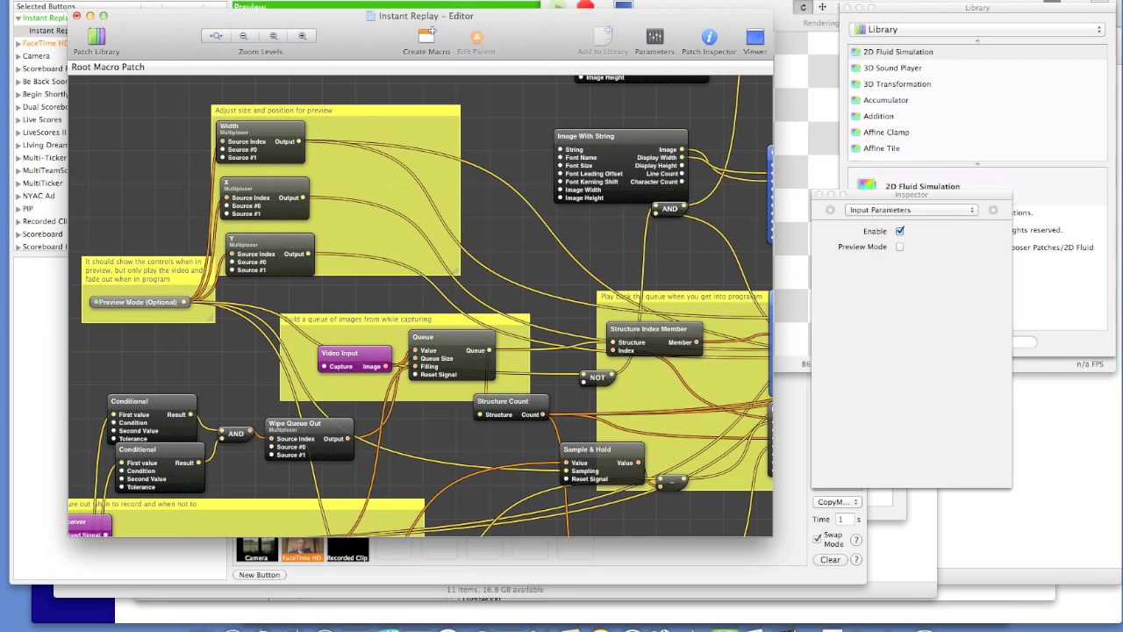
# Save the Instant Replay composition and quit the composition editor
pyautogui.click(145, 2)
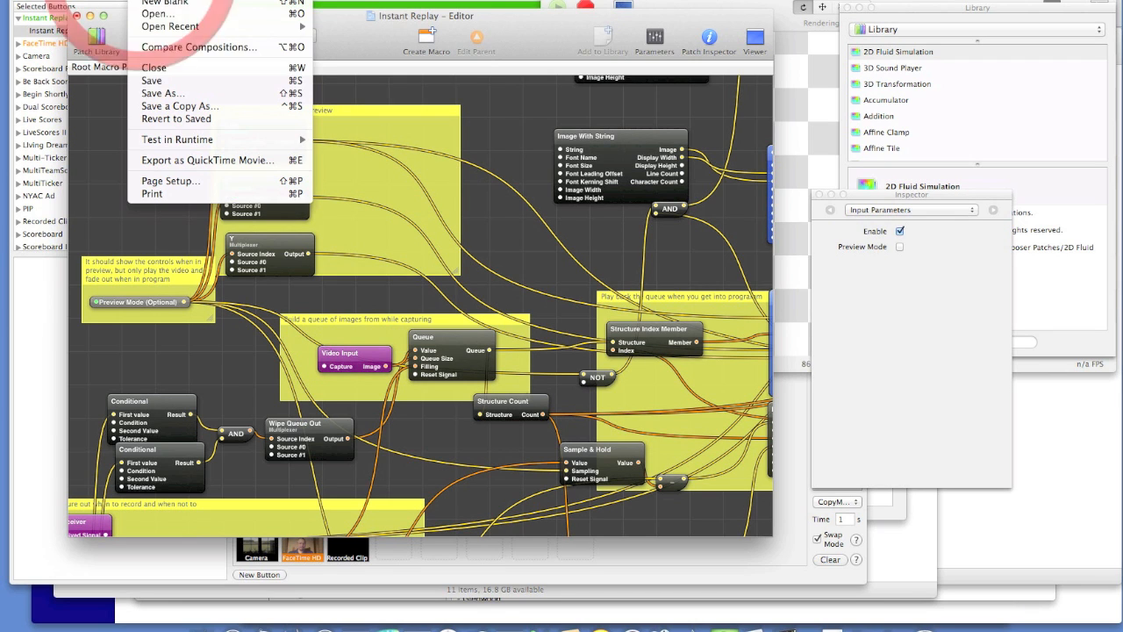
pyautogui.click(156, 78)
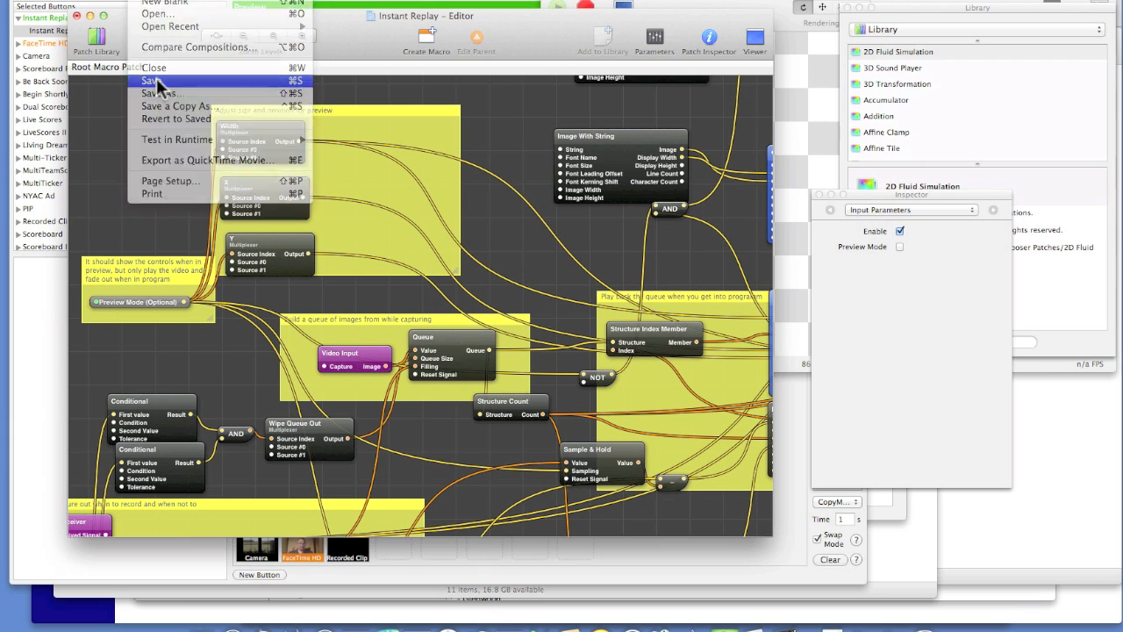
pyautogui.press('super+q')
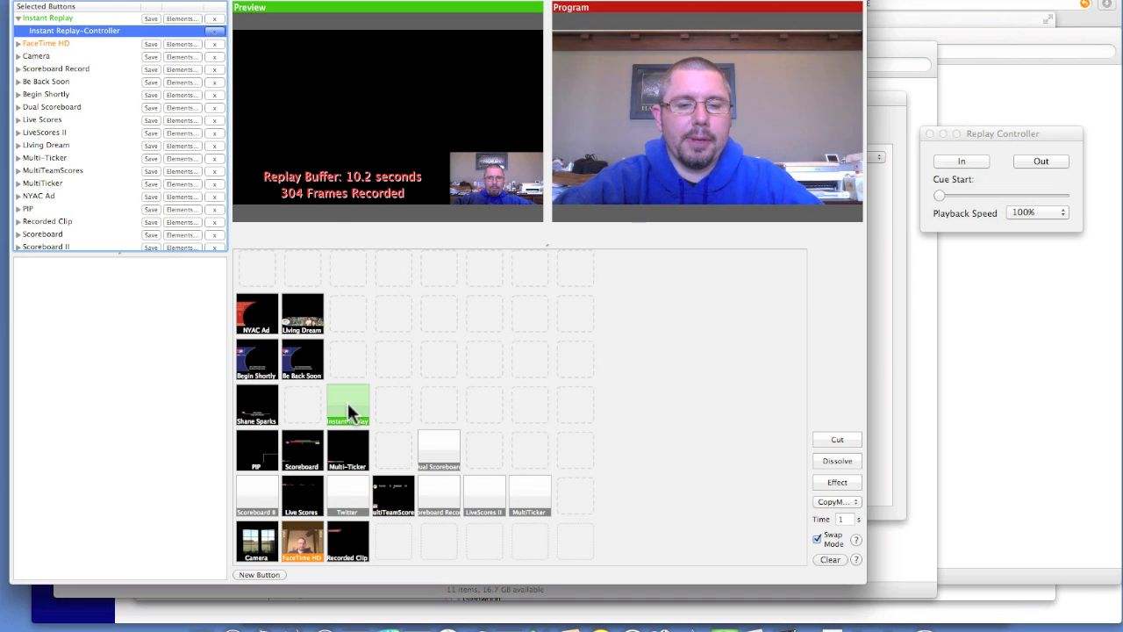
# Move the Replay Controller closer to the switcher window and restart the replay buffer from a new in point
pyautogui.moveTo(1035, 130); pyautogui.dragTo(998, 214)
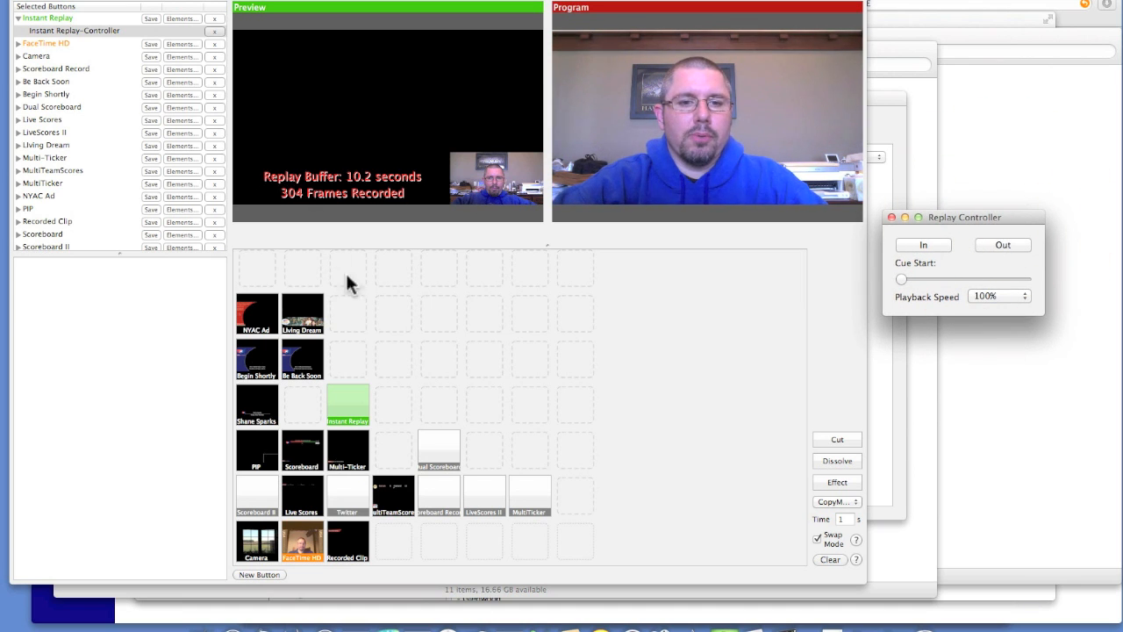
pyautogui.click(922, 245)
pyautogui.click(919, 246)
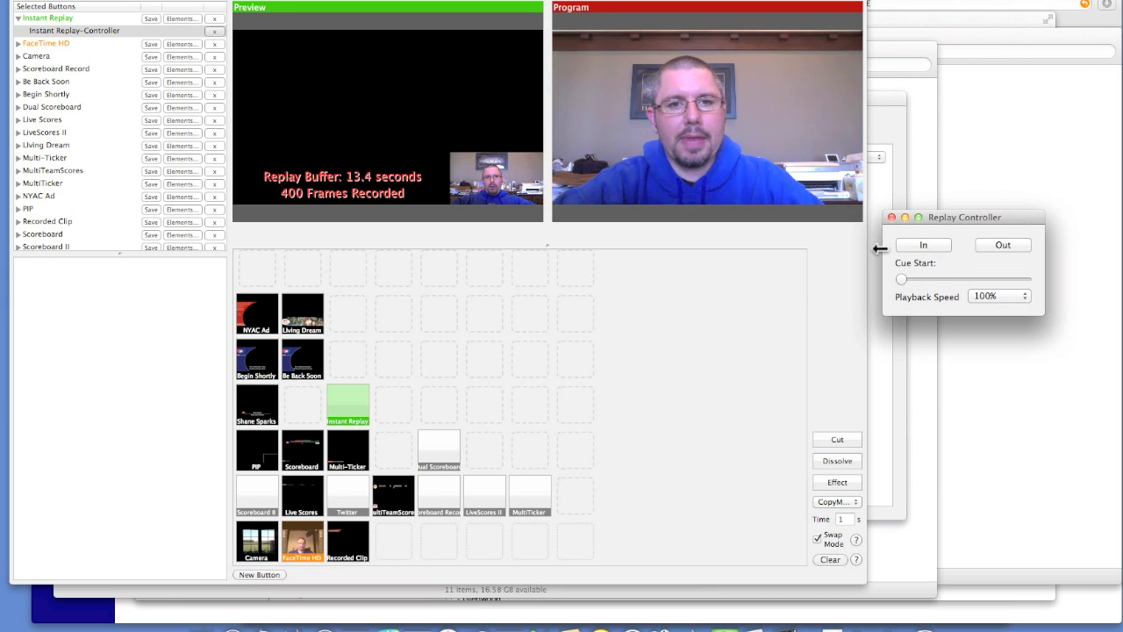
pyautogui.click(922, 240)
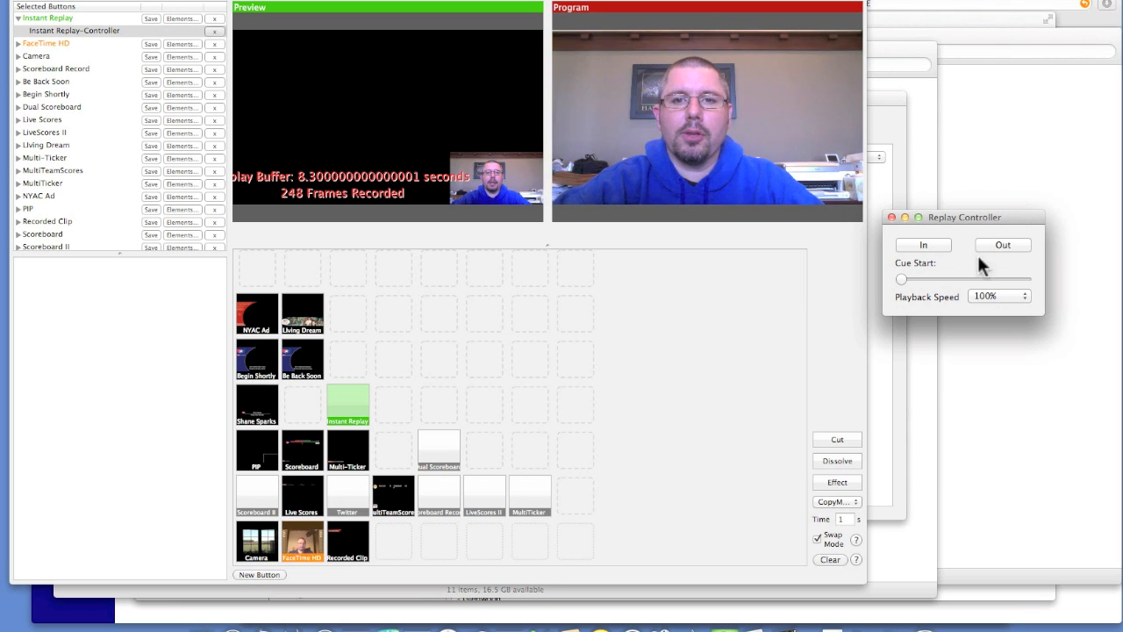
pyautogui.click(899, 279)
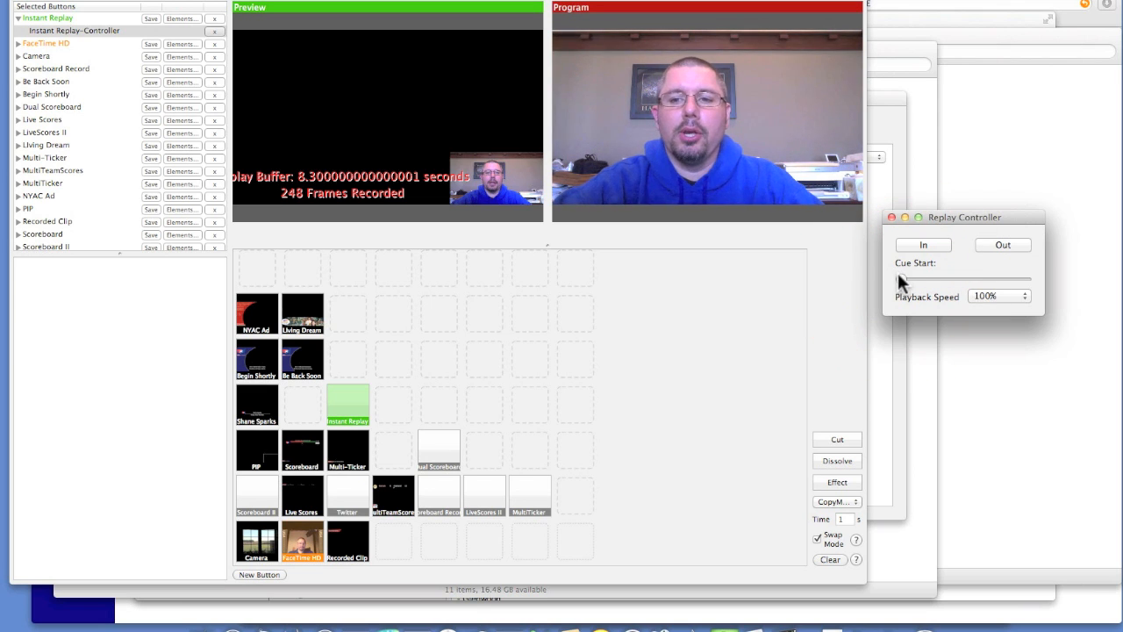
pyautogui.moveTo(902, 279); pyautogui.dragTo(938, 259)
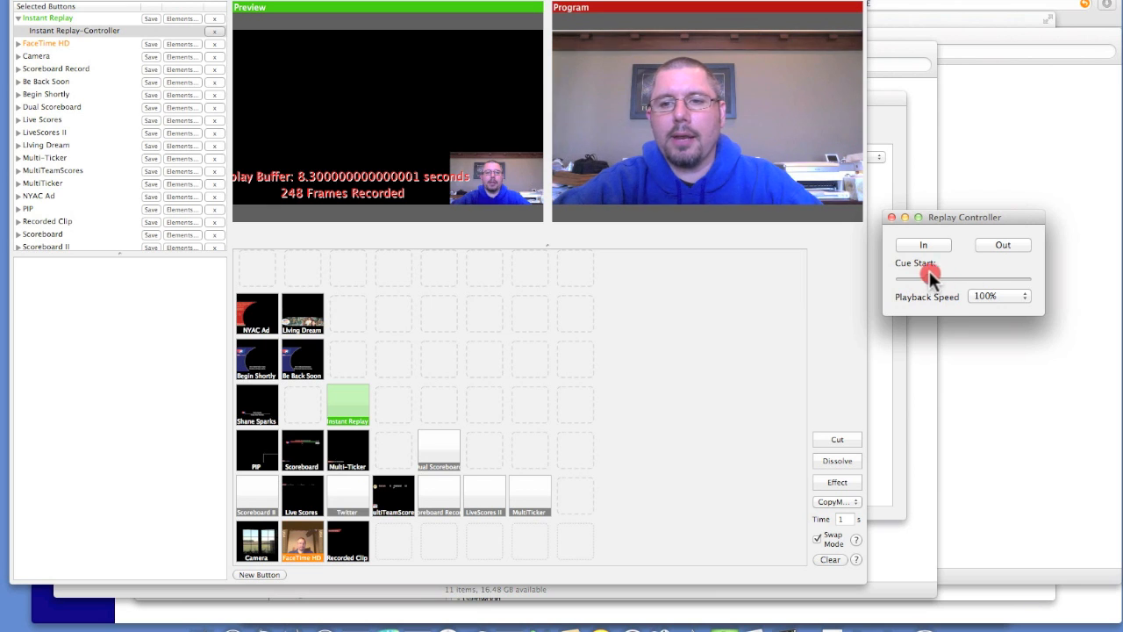
pyautogui.click(902, 277)
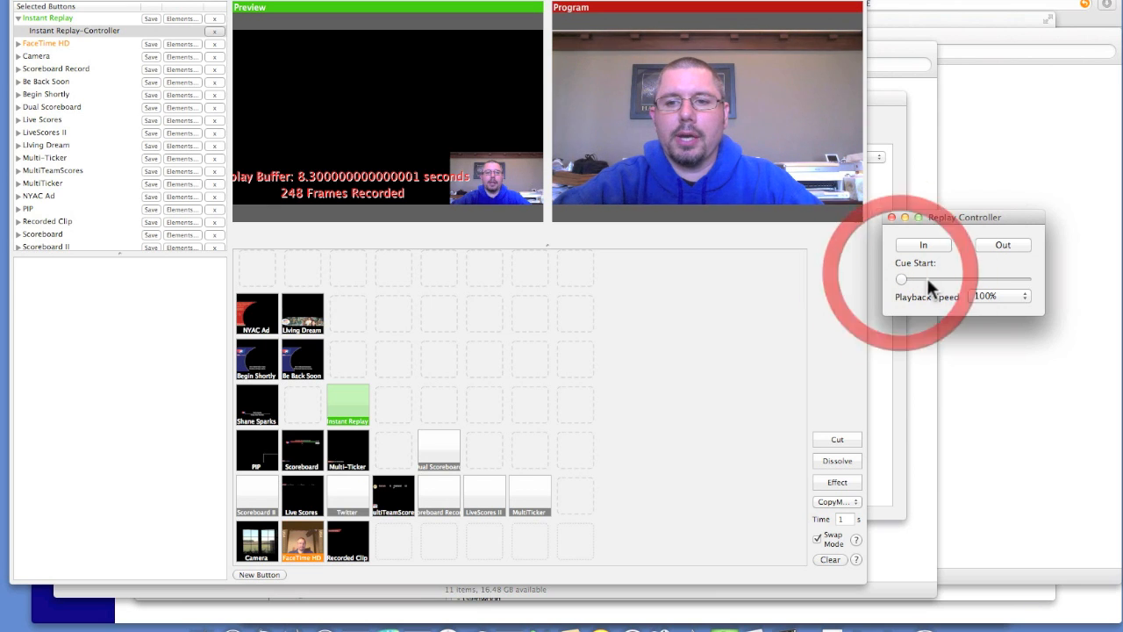
pyautogui.click(1006, 296)
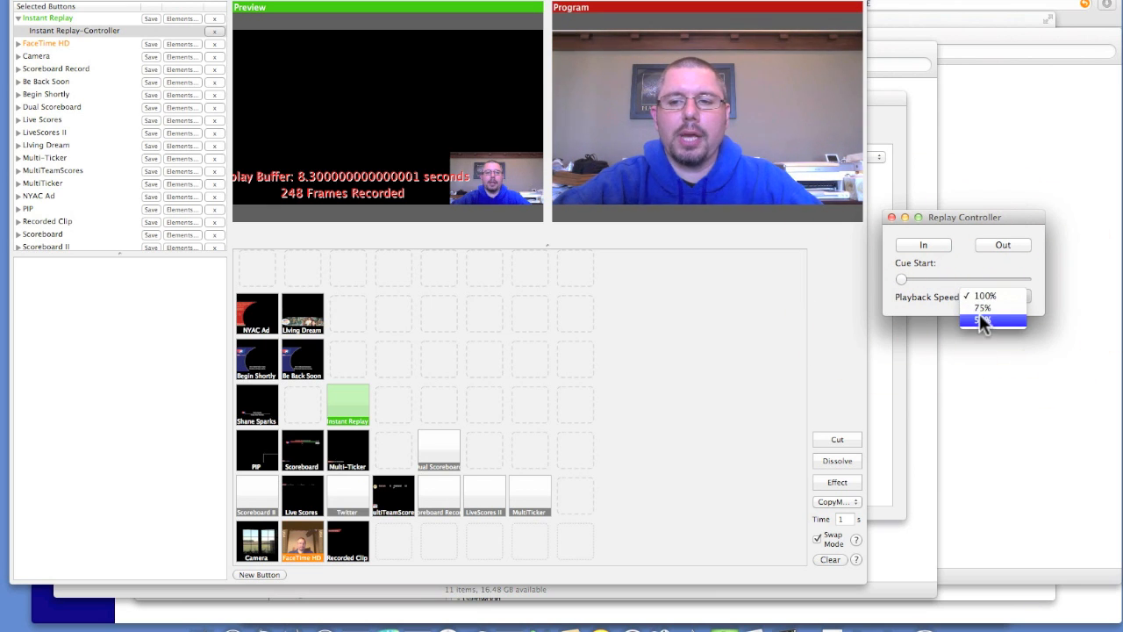
pyautogui.click(968, 270)
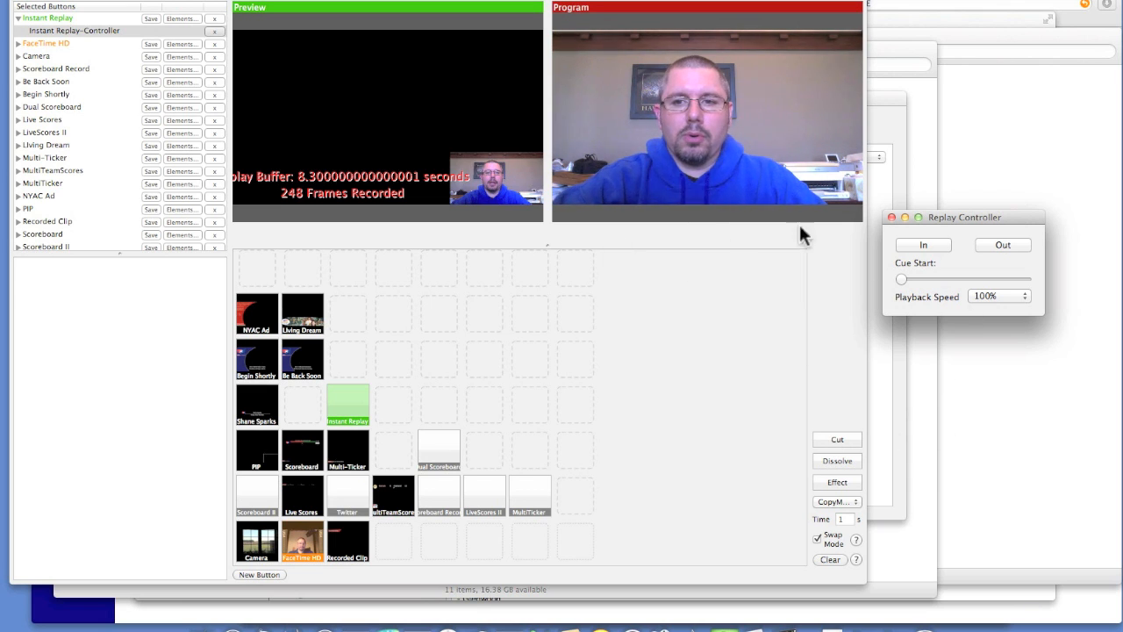
# Add the FaceTime HD source to the preview and capture a fresh replay clip by marking its in and out points
pyautogui.click(922, 246)
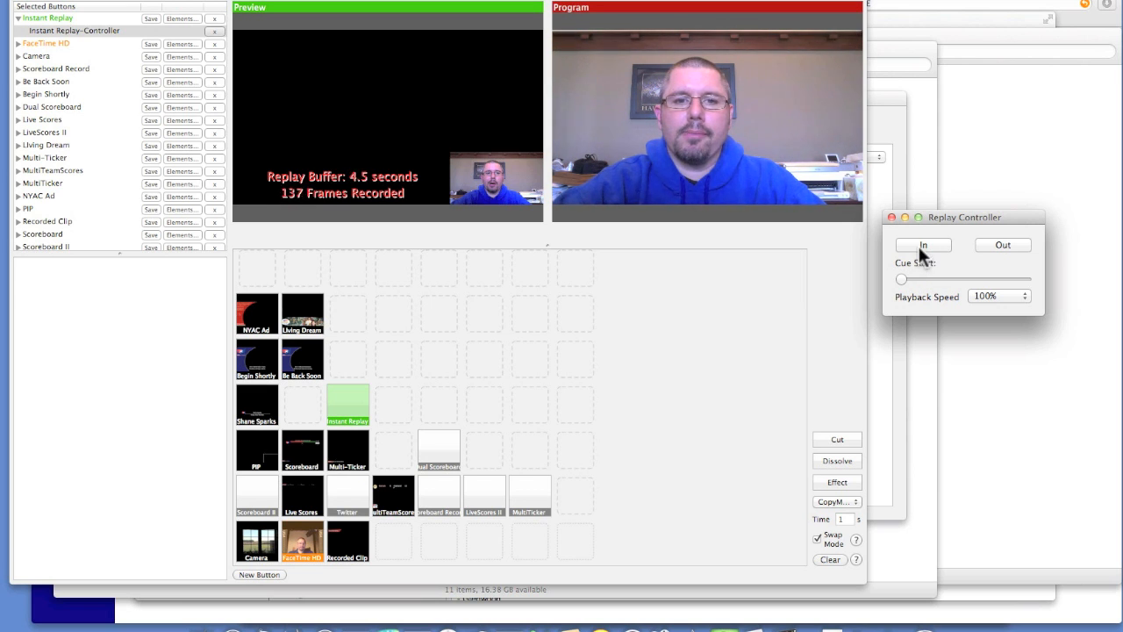
pyautogui.click(299, 546)
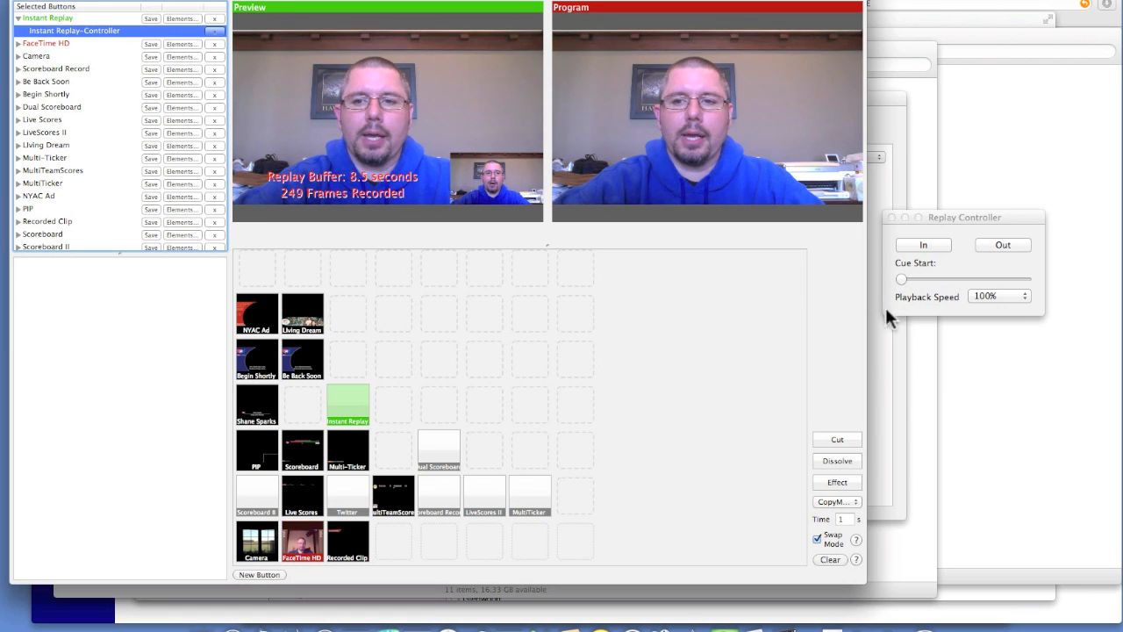
pyautogui.click(959, 212)
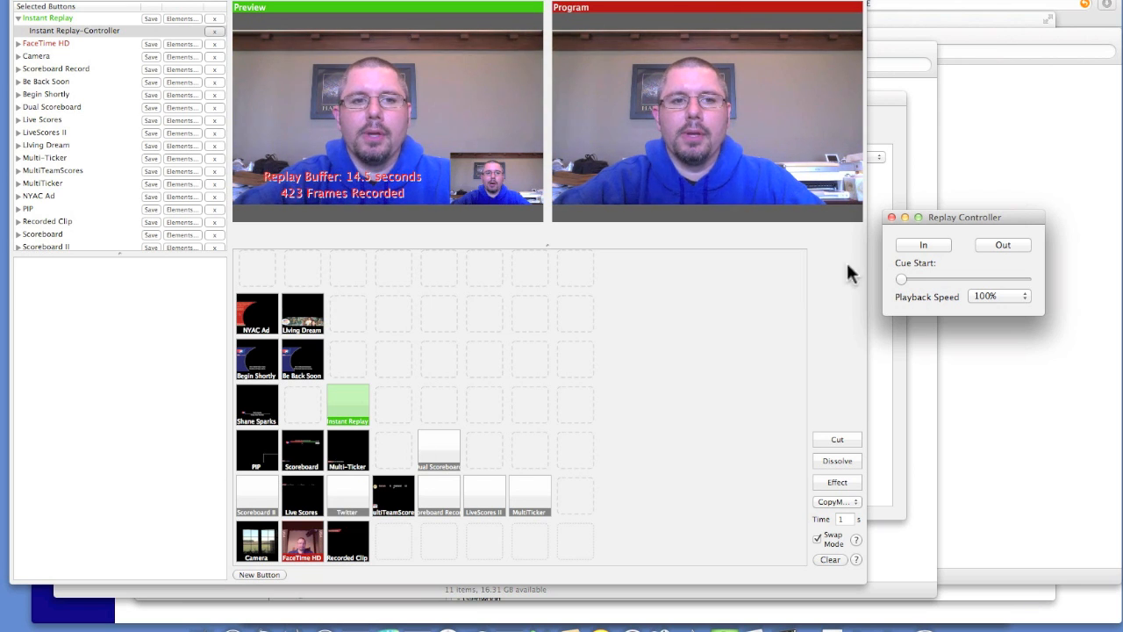
pyautogui.click(929, 245)
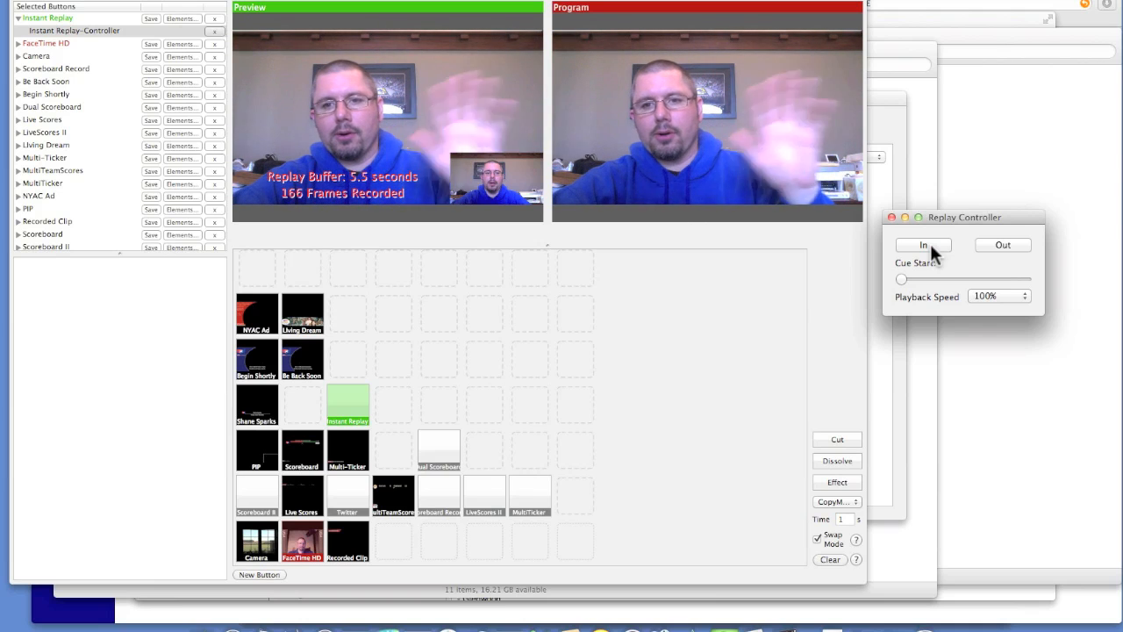
pyautogui.click(1002, 245)
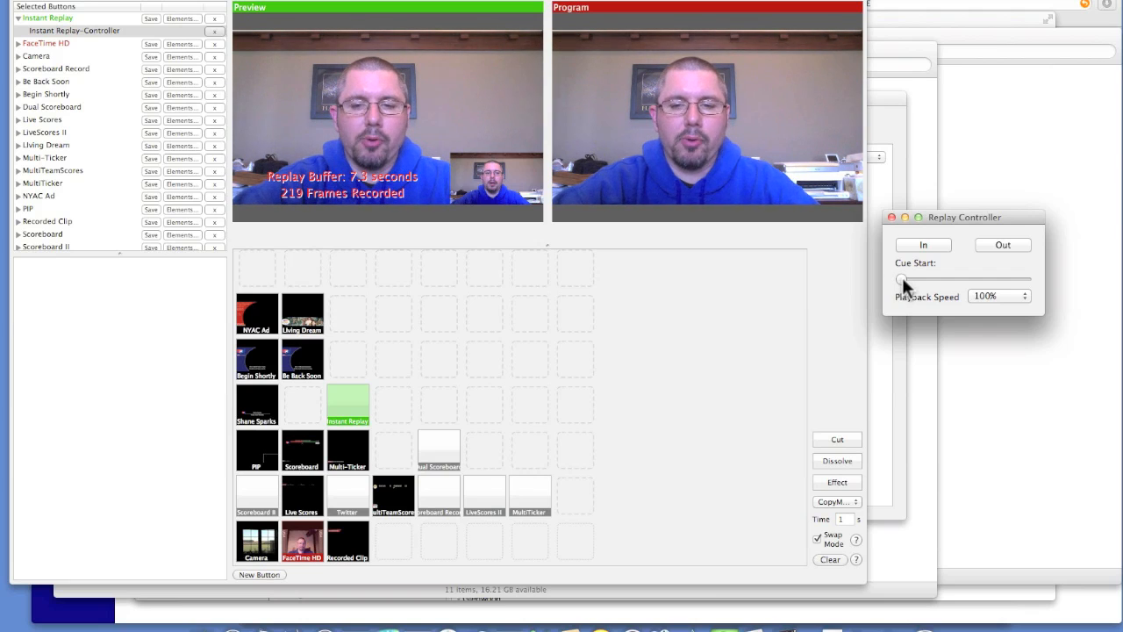
# Move the replay's cue start slightly past the beginning of the clip and set the playback speed to 75%
pyautogui.moveTo(902, 277)
pyautogui.mouseDown()
pyautogui.moveTo(929, 275)
pyautogui.moveTo(917, 273)
pyautogui.mouseUp()
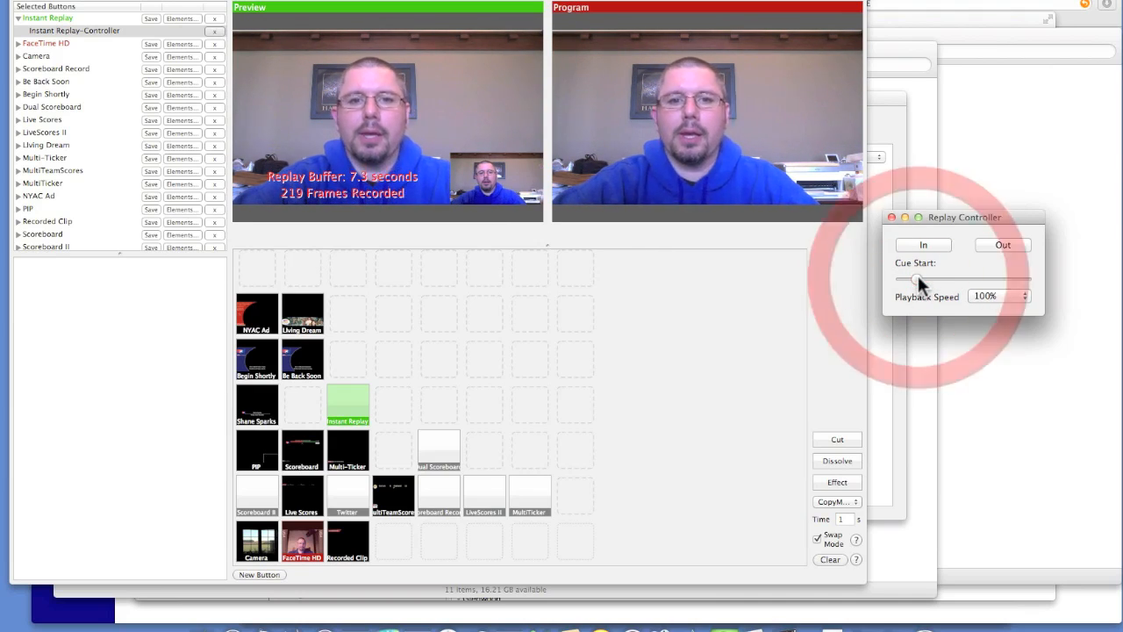
pyautogui.click(1012, 298)
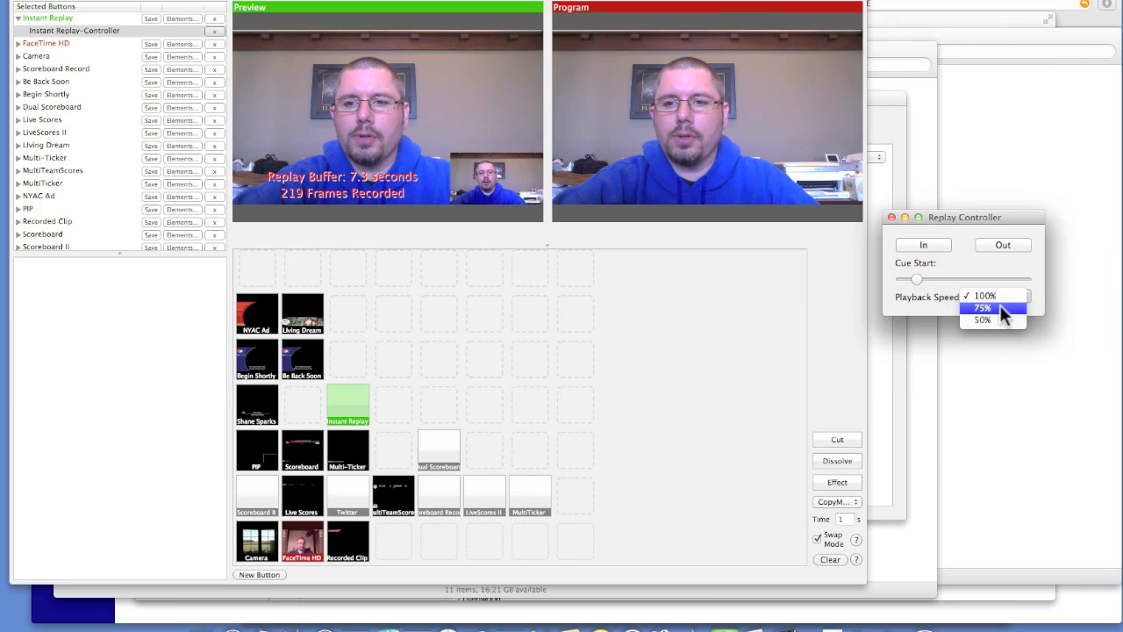
pyautogui.click(1008, 308)
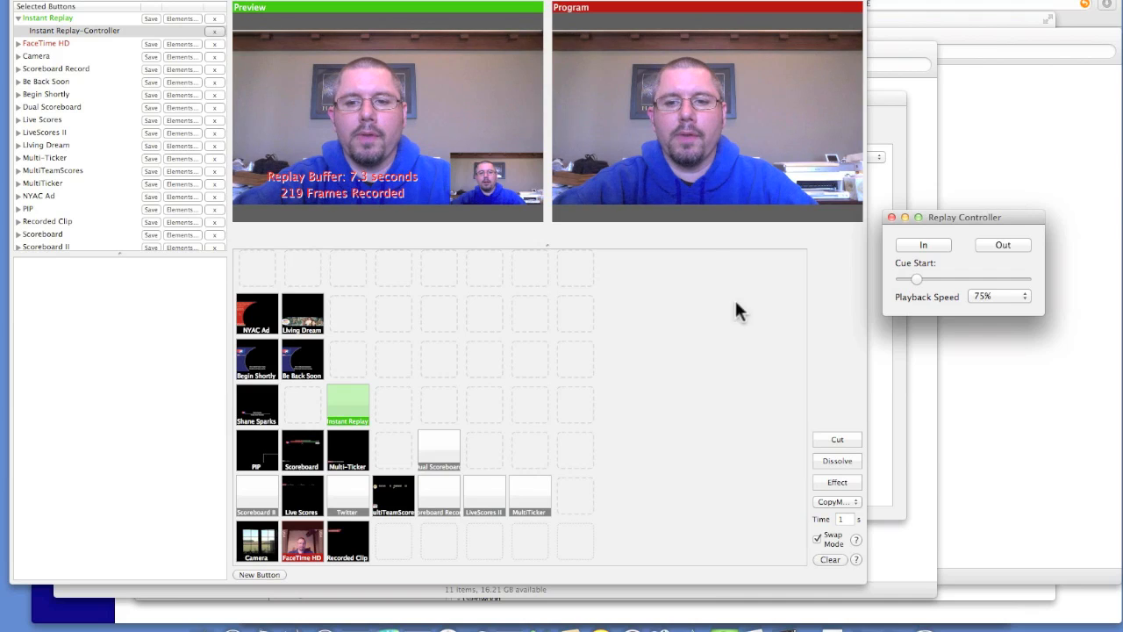
# Cut the previewed Instant Replay to program
pyautogui.click(836, 439)
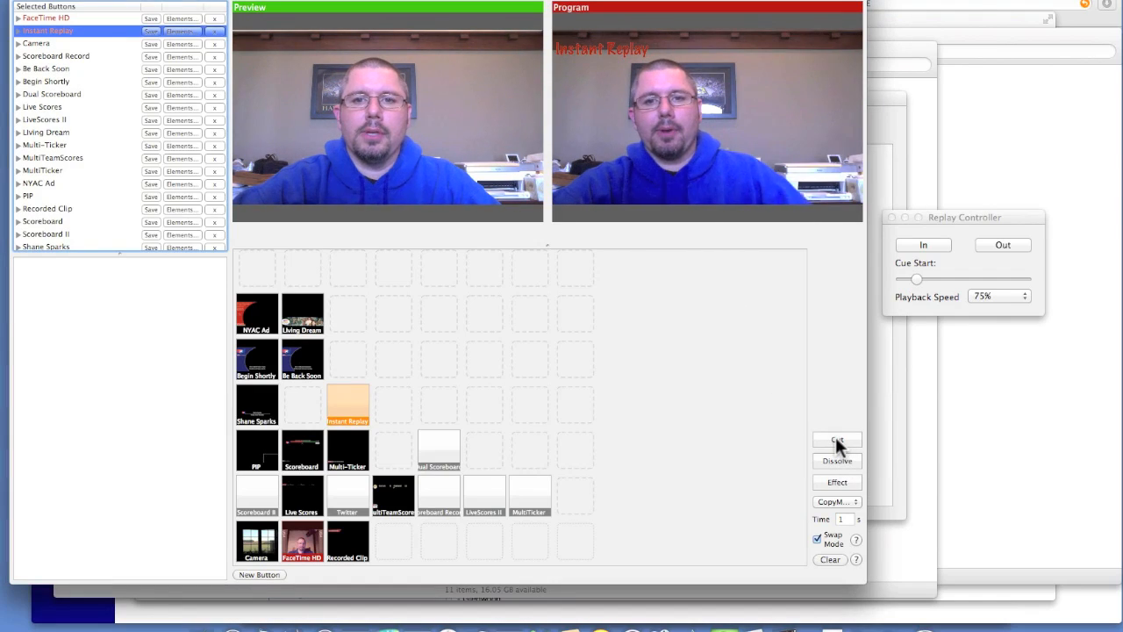